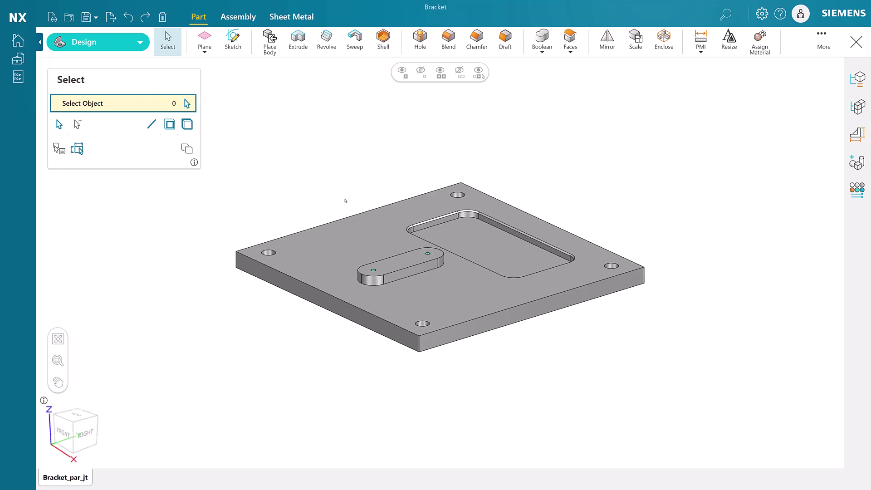
# Switch the Bracket part to Machining and set the new setup's machine control to Sinumerik.
pyautogui.click(132, 41)
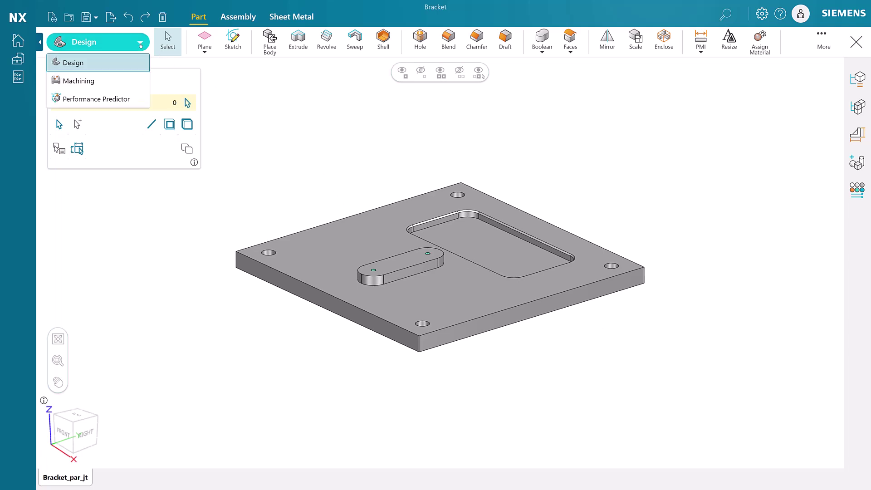
pyautogui.click(79, 81)
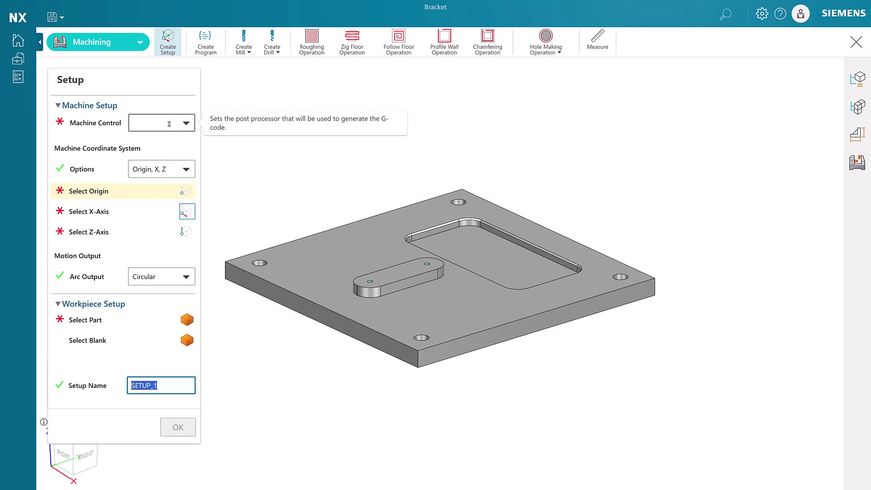
pyautogui.click(185, 123)
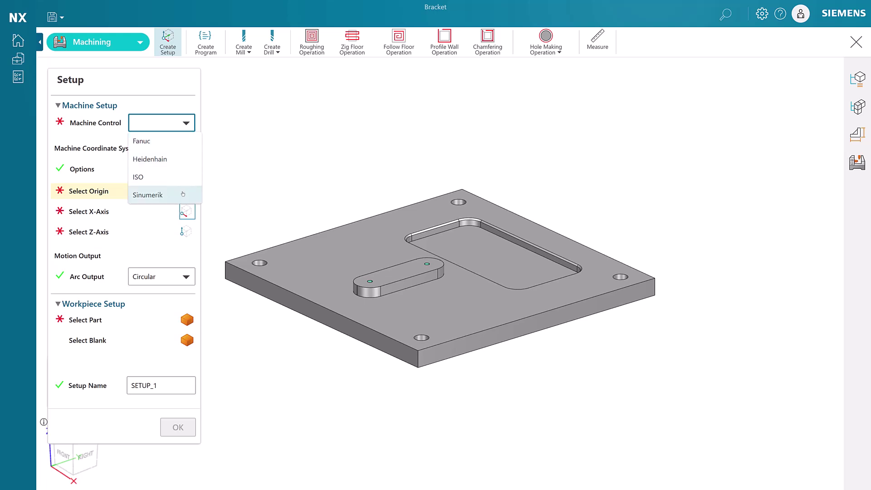
pyautogui.click(183, 194)
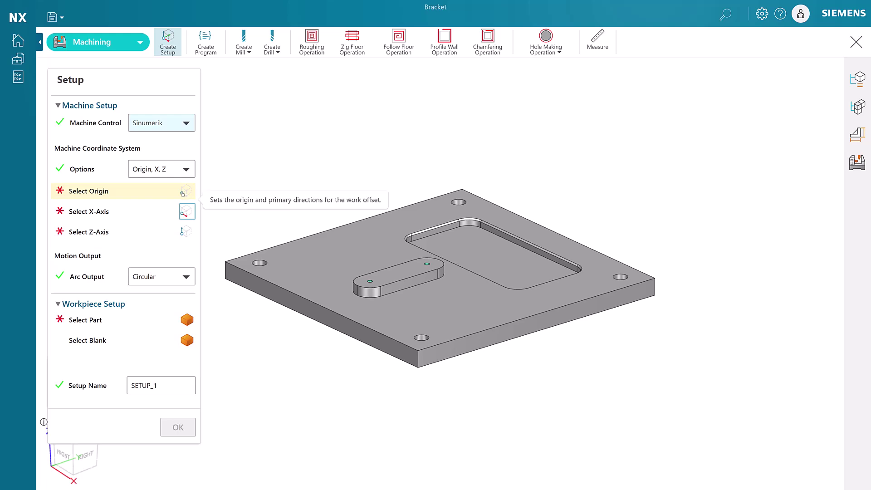
# Place the setup origin at the left corner hole, X along the front edge, Z vertical, with Circular arc output.
pyautogui.click(261, 263)
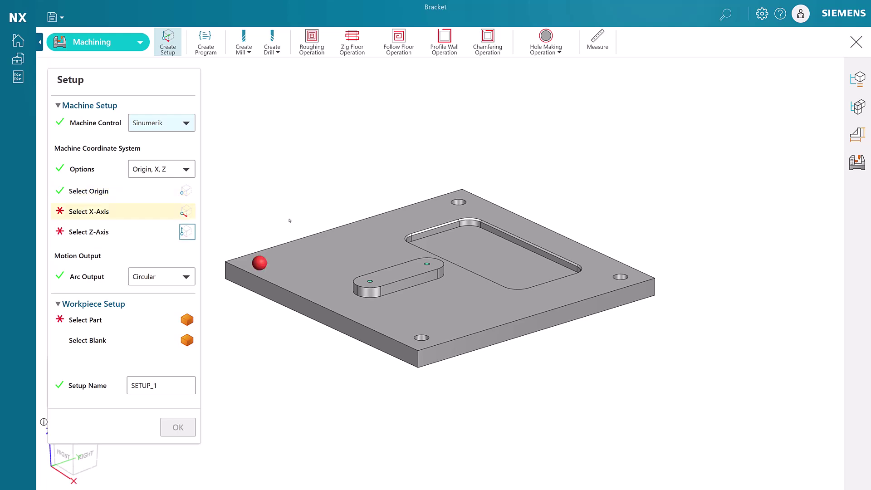
pyautogui.click(573, 304)
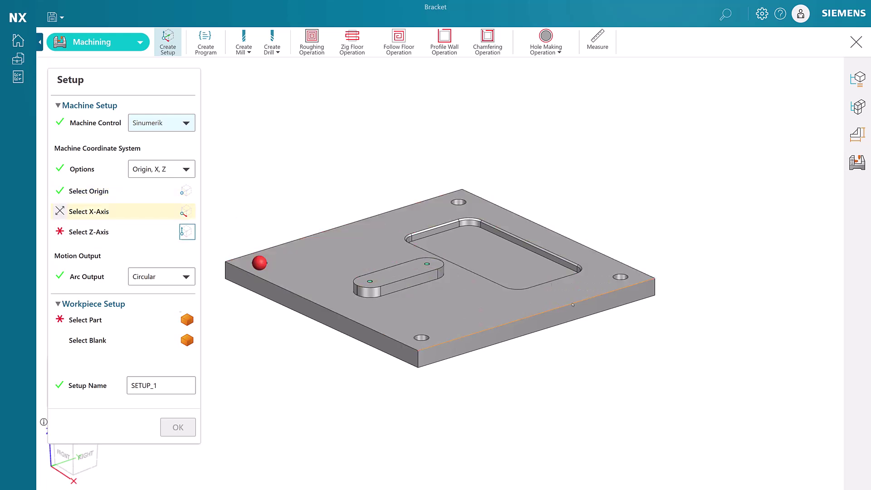
pyautogui.click(226, 271)
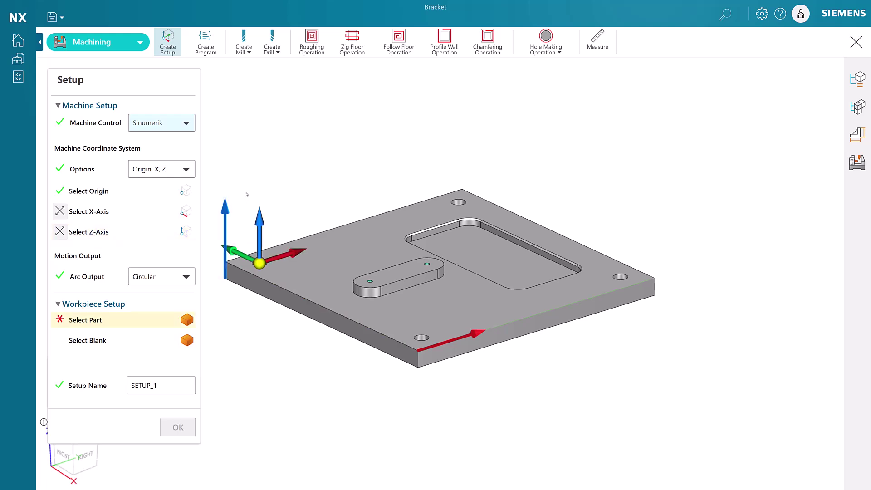
pyautogui.click(190, 277)
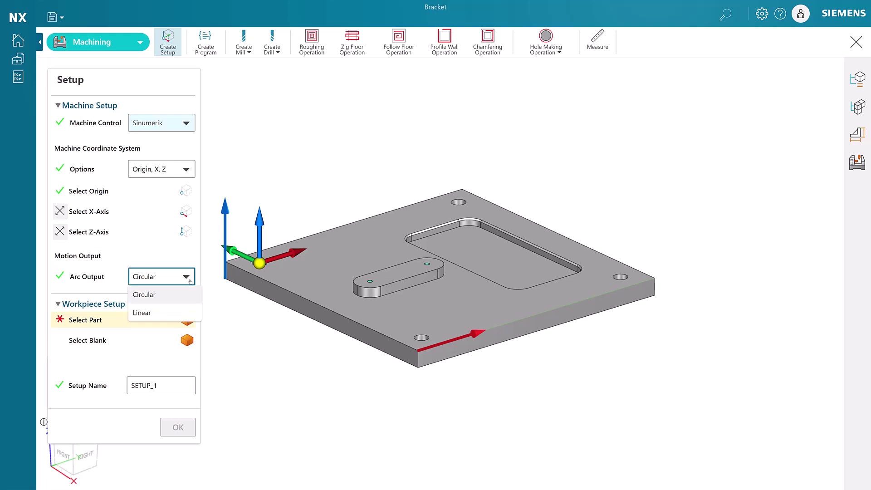
pyautogui.click(189, 292)
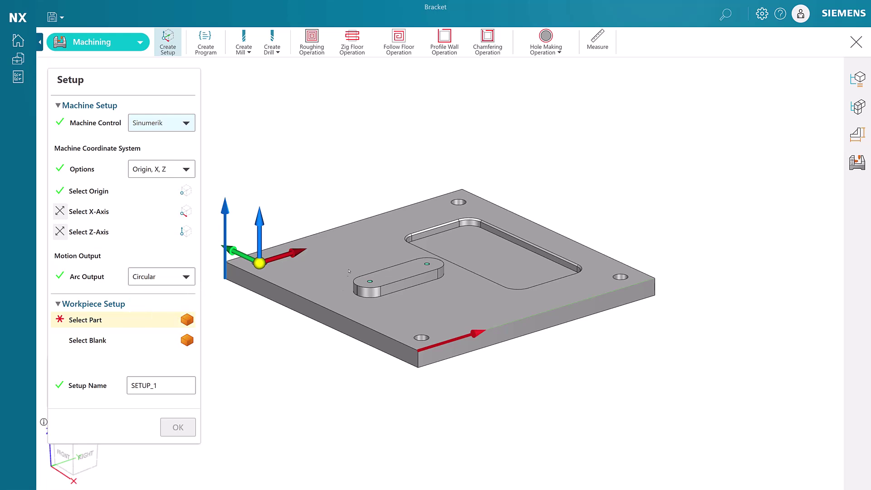
# Select the plate as the part and rename the setup BRACKET.
pyautogui.click(270, 340)
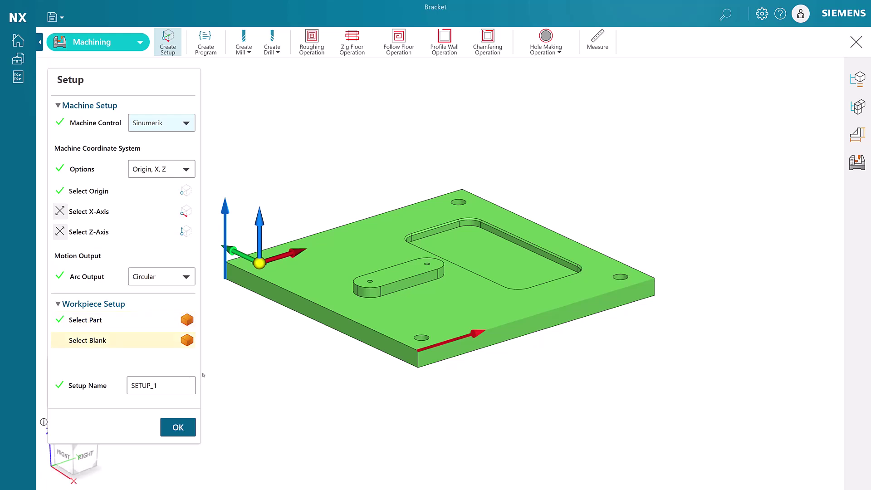
pyautogui.click(164, 384)
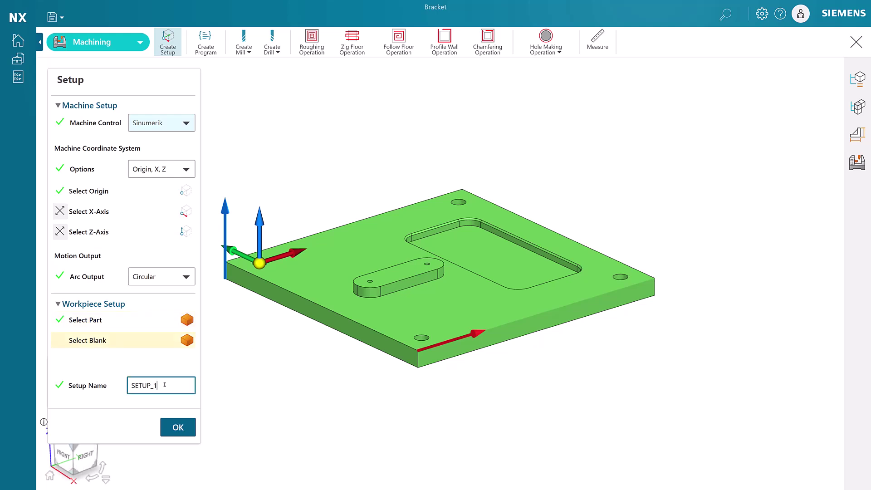
pyautogui.press('BackSpace')
pyautogui.press('BackSpace')
pyautogui.press('BackSpace')
pyautogui.press('BackSpace')
pyautogui.press('BackSpace')
pyautogui.press('BackSpace')
pyautogui.press('BackSpace')
pyautogui.write('BRACKET')
pyautogui.click(177, 427)
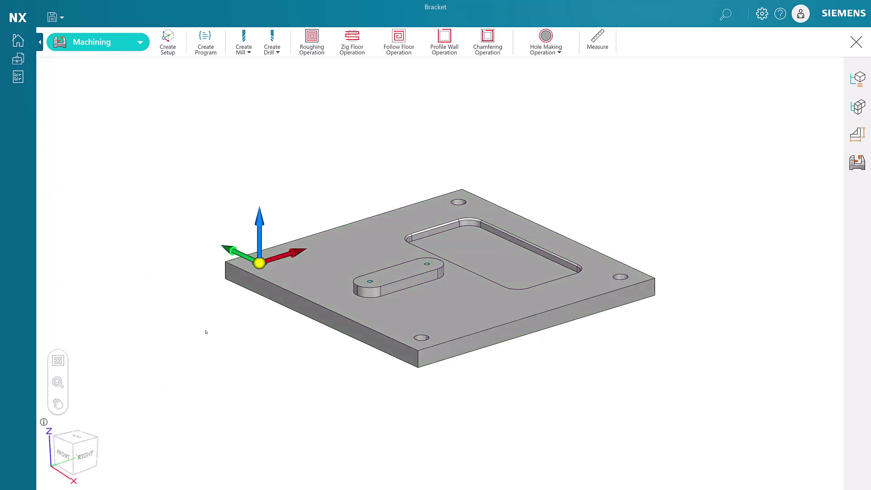
# Measure the corner hole's 5 mm diameter and the pocket's 5 mm corner fillet radius.
pyautogui.click(597, 41)
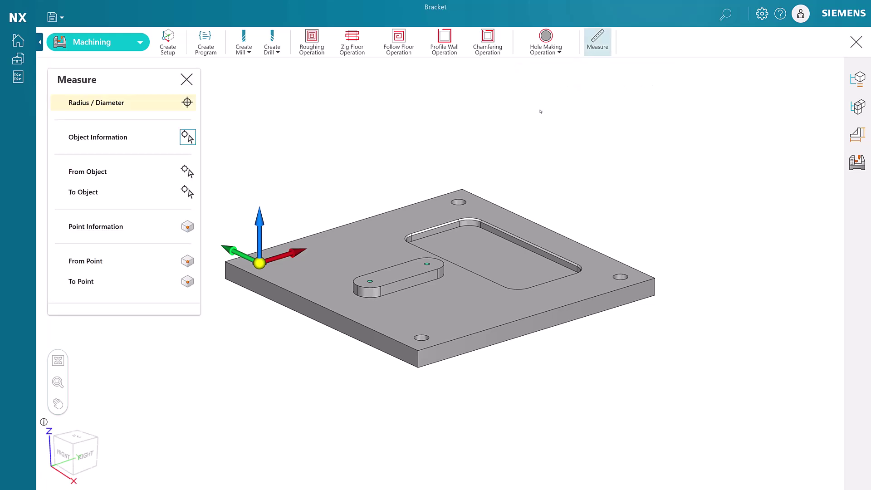
pyautogui.click(459, 201)
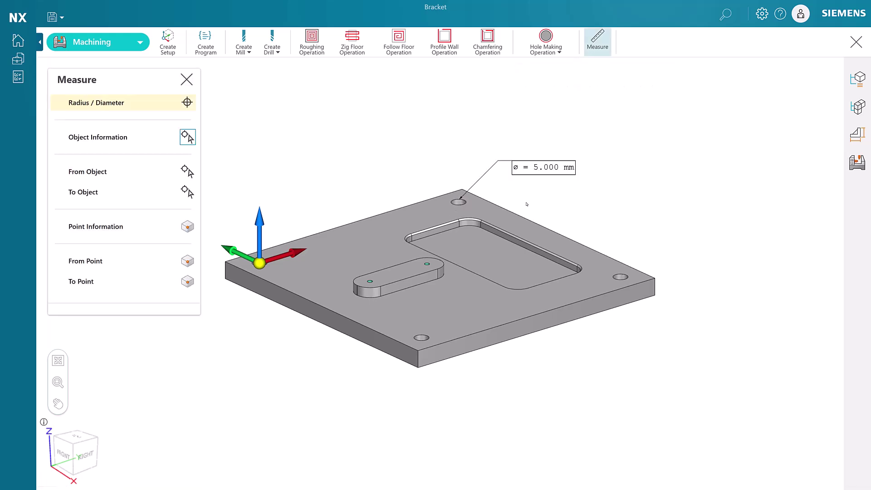
pyautogui.click(476, 227)
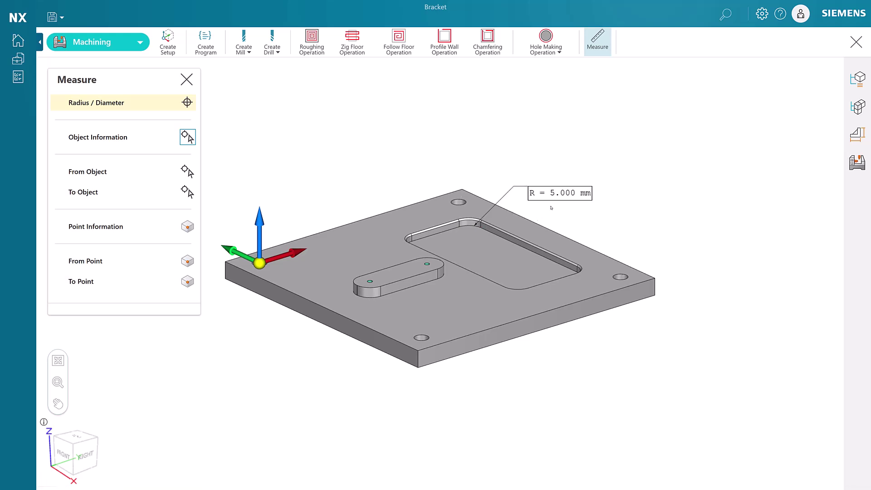
# Check the pocket edge (2 mm) and raised slot edge (3.5 mm) lengths with Object Information.
pyautogui.click(141, 137)
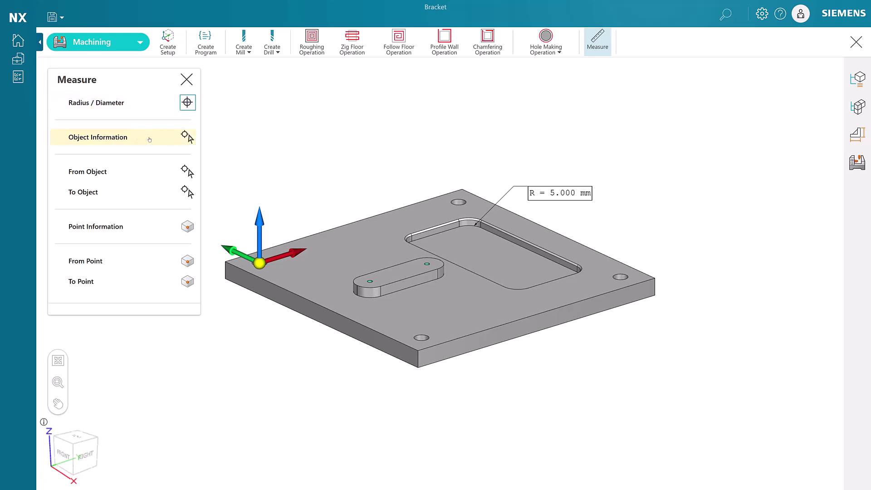
pyautogui.click(459, 226)
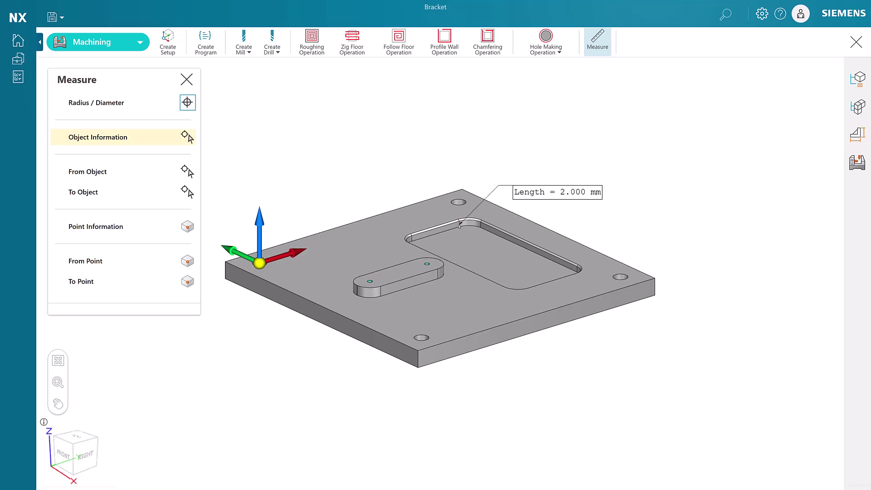
pyautogui.click(439, 275)
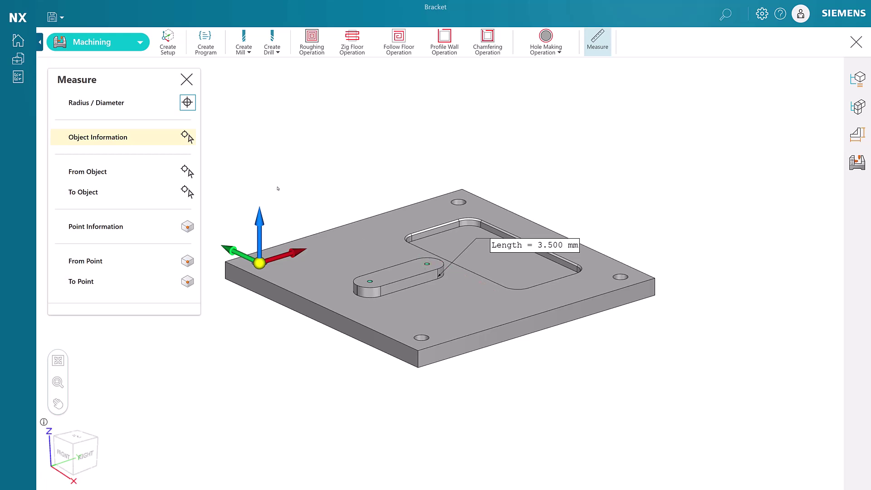
pyautogui.click(187, 80)
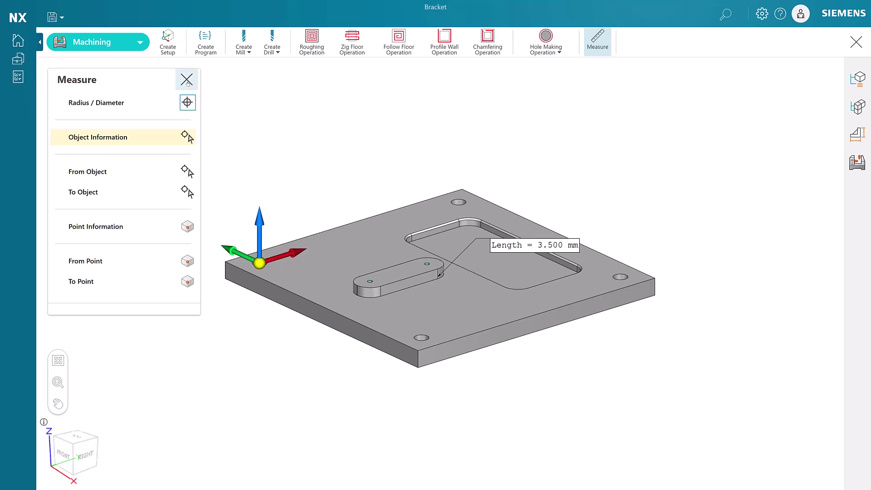
# Create an end mill with 9 mm diameter, 50 mm length, 15 mm flute length and 3 flutes.
pyautogui.click(249, 52)
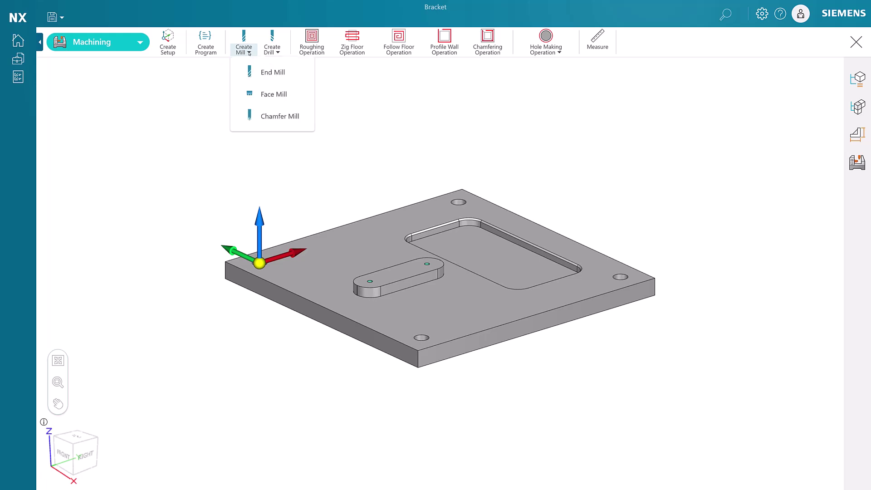
pyautogui.click(264, 73)
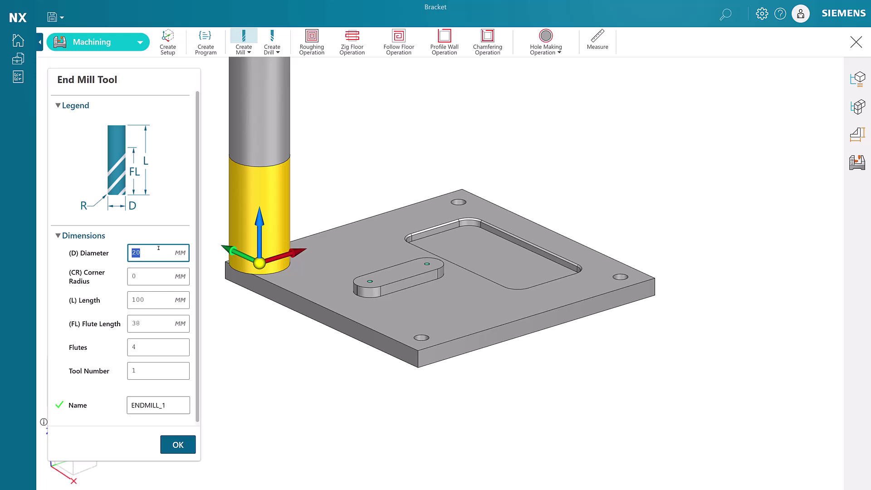
pyautogui.write('9')
pyautogui.press('Tab')
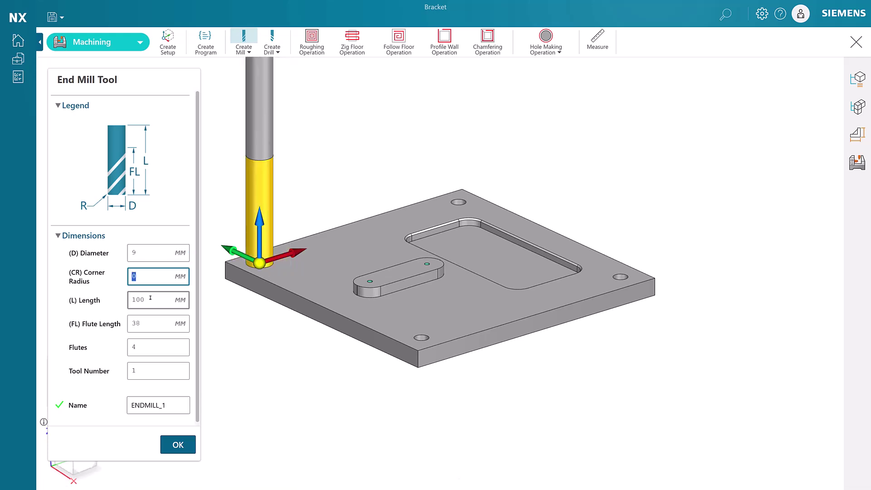
pyautogui.moveTo(150, 300); pyautogui.dragTo(129, 299)
pyautogui.write('50')
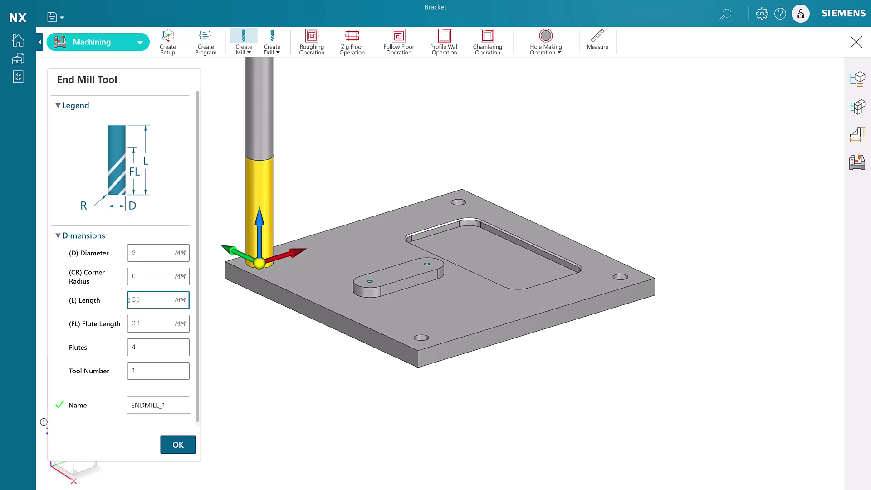
pyautogui.press('Tab')
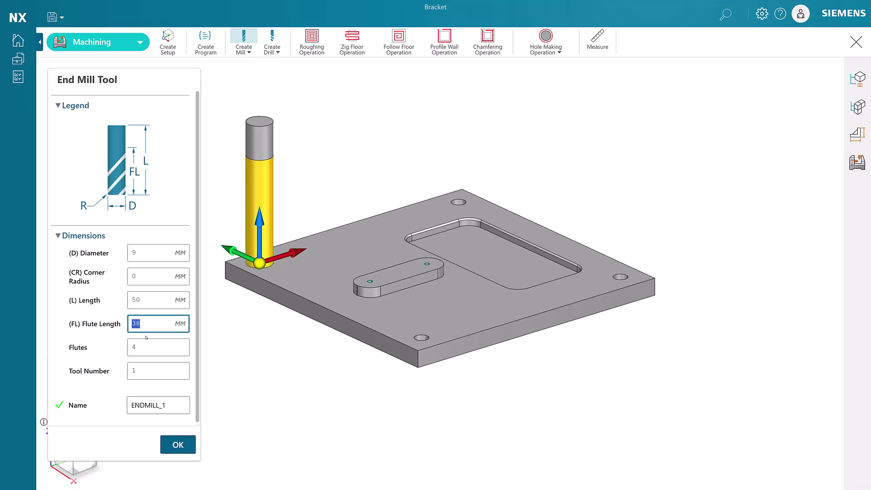
pyautogui.write('15')
pyautogui.press('Tab')
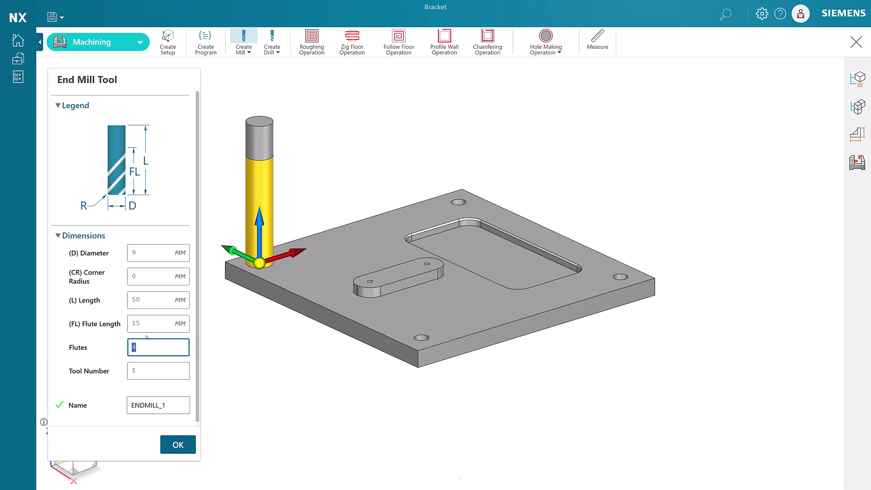
pyautogui.write('3')
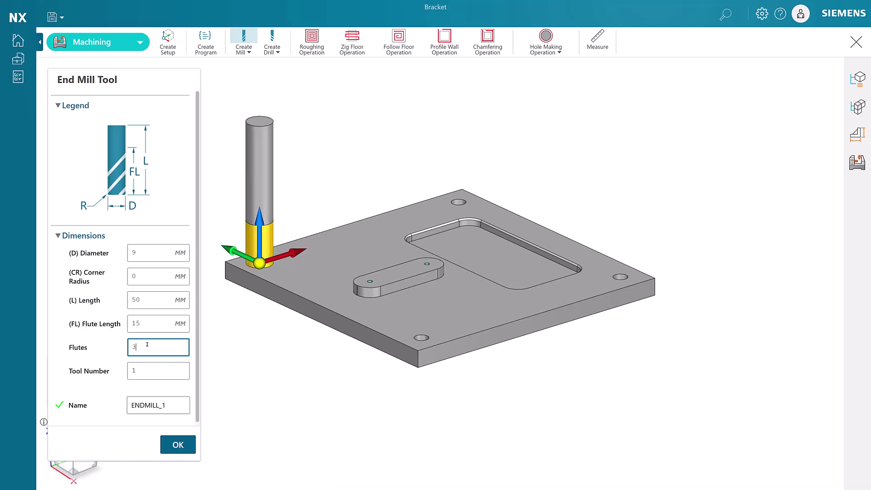
pyautogui.press('Tab')
# Name the end mill 9mm_EM and confirm it.
pyautogui.click(171, 402)
pyautogui.moveTo(171, 403); pyautogui.dragTo(131, 403)
pyautogui.write('9')
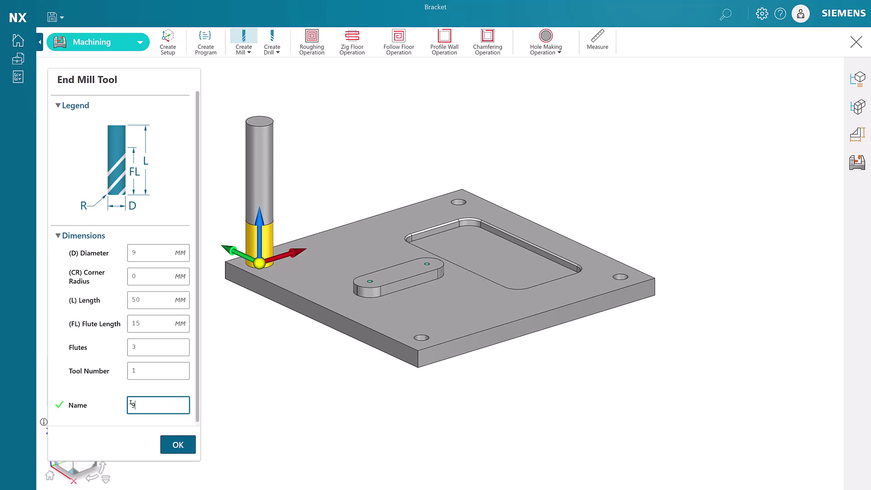
pyautogui.write('mm_EM')
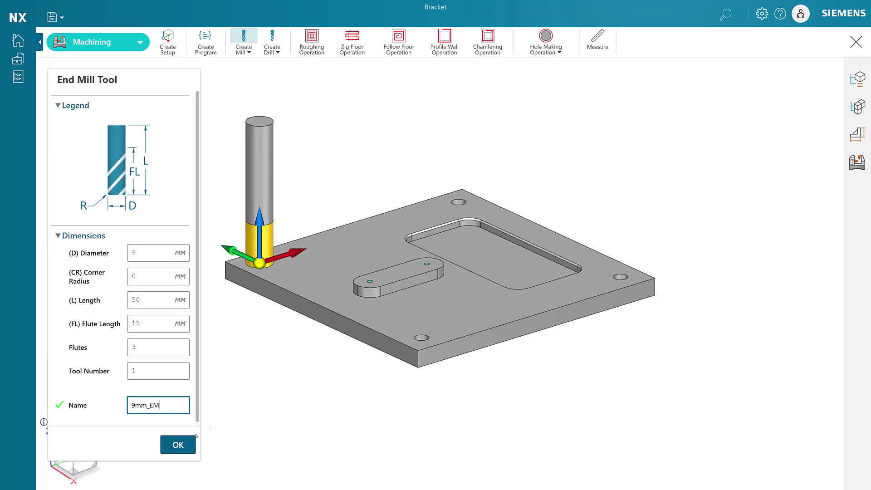
pyautogui.click(180, 443)
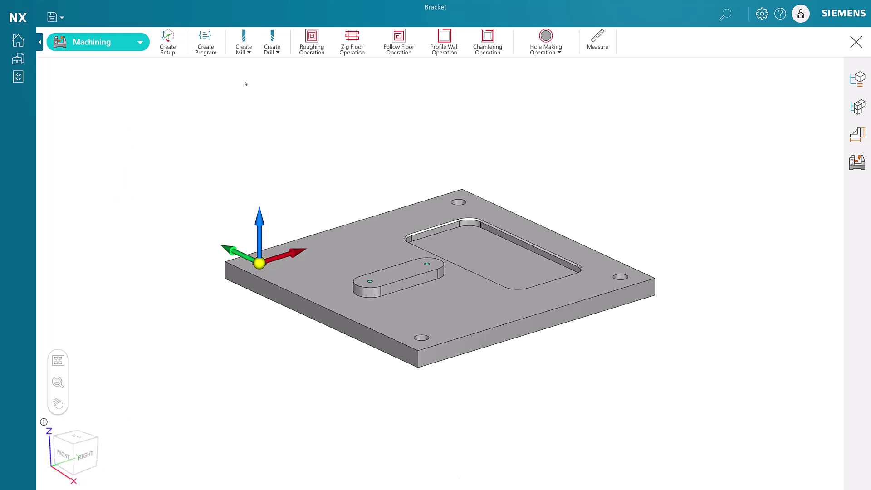
# Start a new drill tool with 5 mm diameter and a 135° point angle.
pyautogui.click(272, 49)
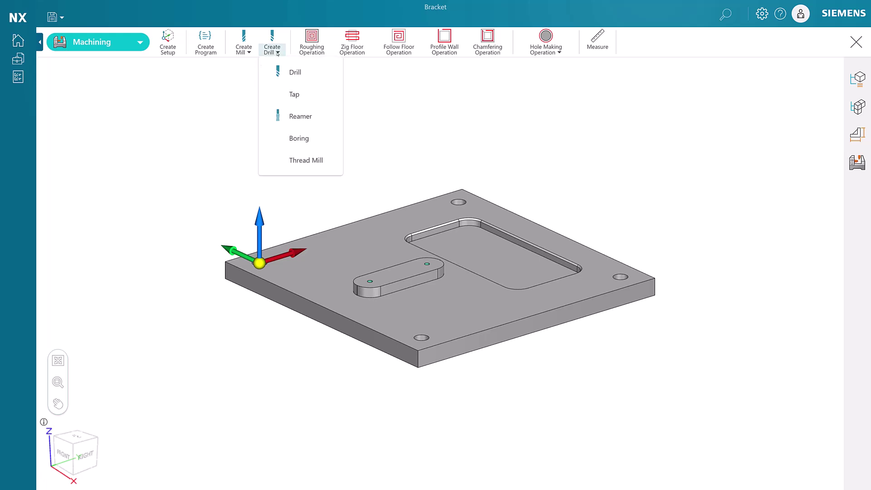
pyautogui.click(295, 73)
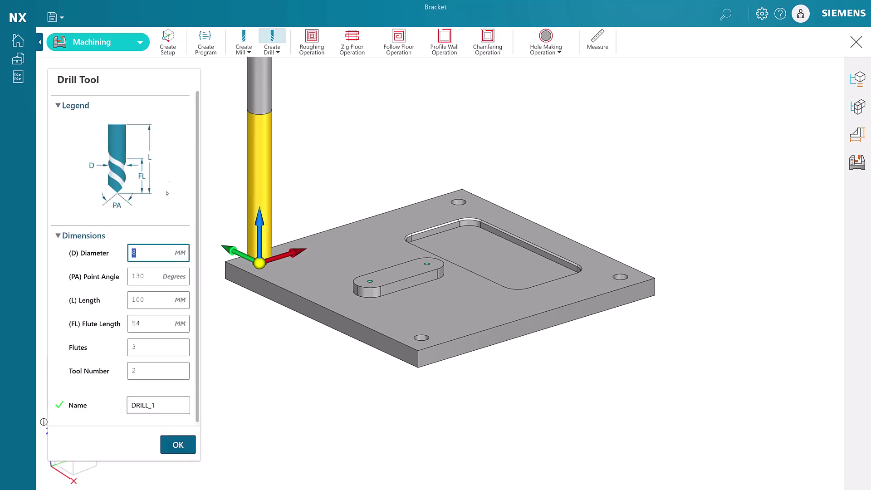
pyautogui.write('5')
pyautogui.press('Tab')
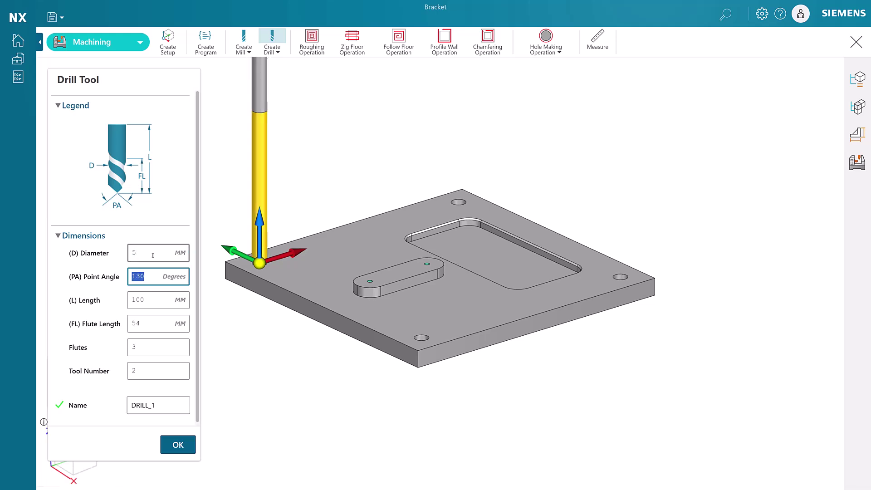
pyautogui.write('135')
pyautogui.press('Tab')
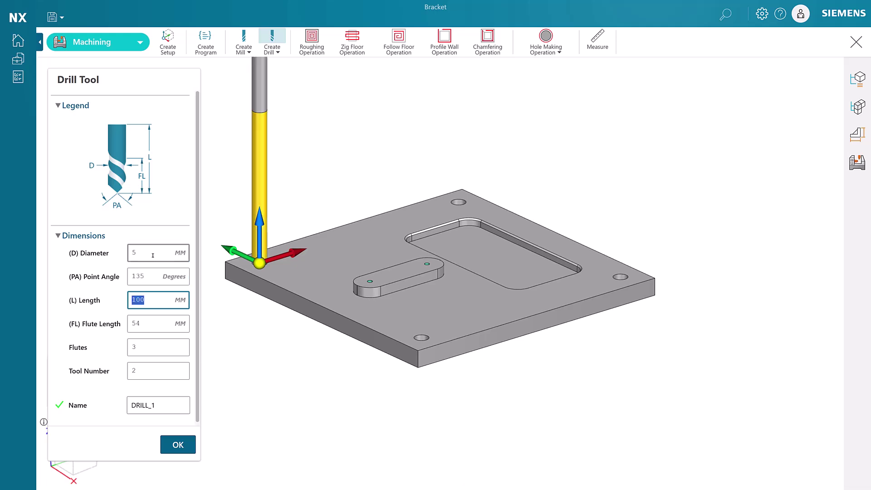
# Give the drill 50 mm length and 25 mm flute length, and begin renaming it 5mm_.
pyautogui.write('50')
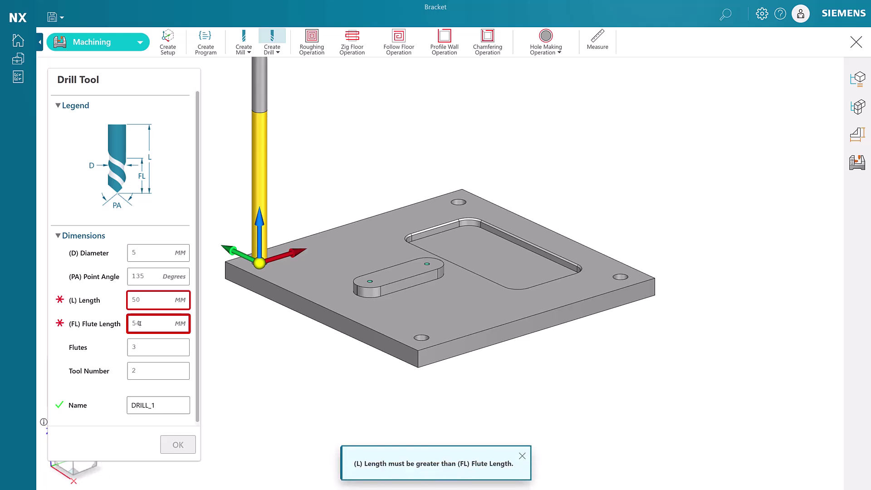
pyautogui.moveTo(140, 323); pyautogui.dragTo(129, 324)
pyautogui.write('25')
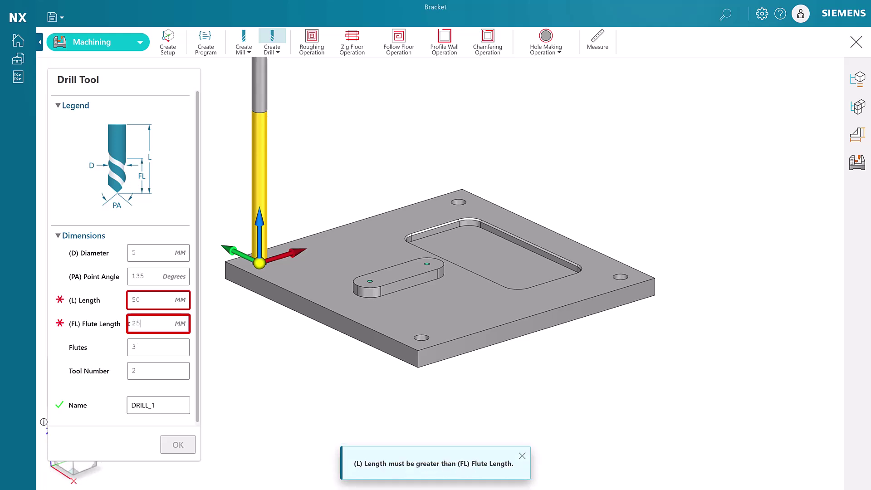
pyautogui.press('Tab')
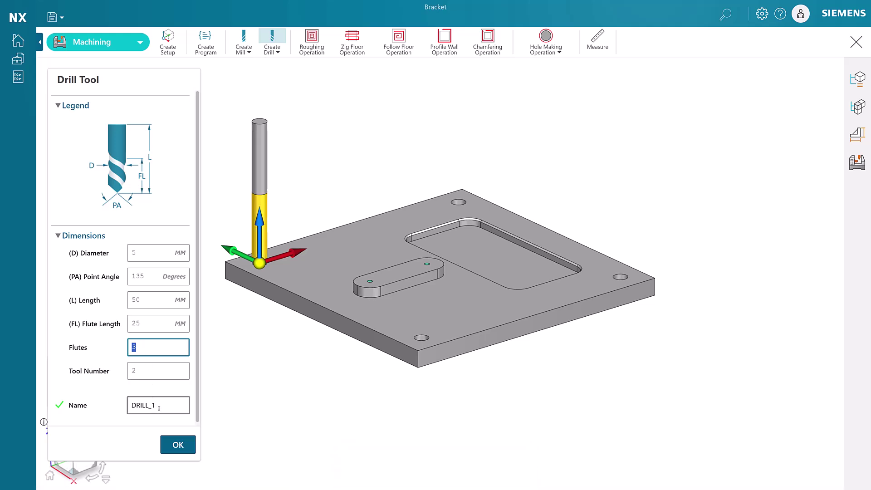
pyautogui.moveTo(159, 404); pyautogui.dragTo(132, 406)
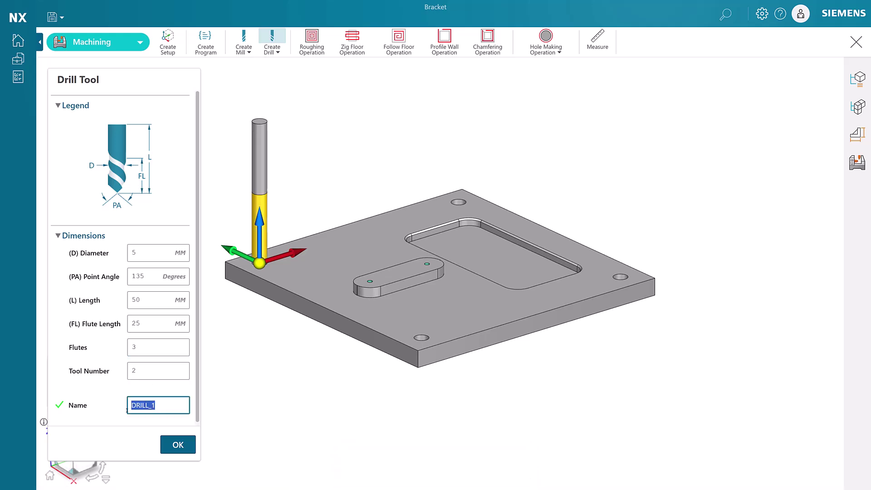
pyautogui.write('5mm_')
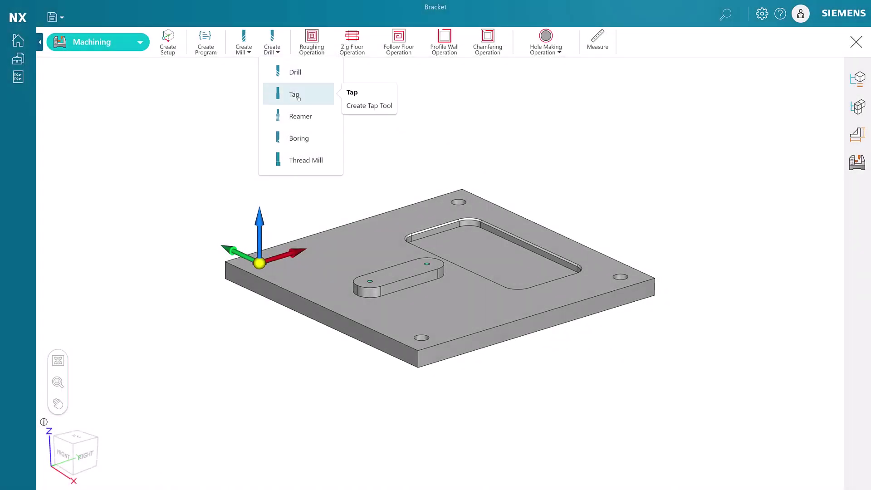
# Create a tap with 2 mm diameter, 50 mm length, 23 mm flute length and 0.35 mm pitch.
pyautogui.click(295, 95)
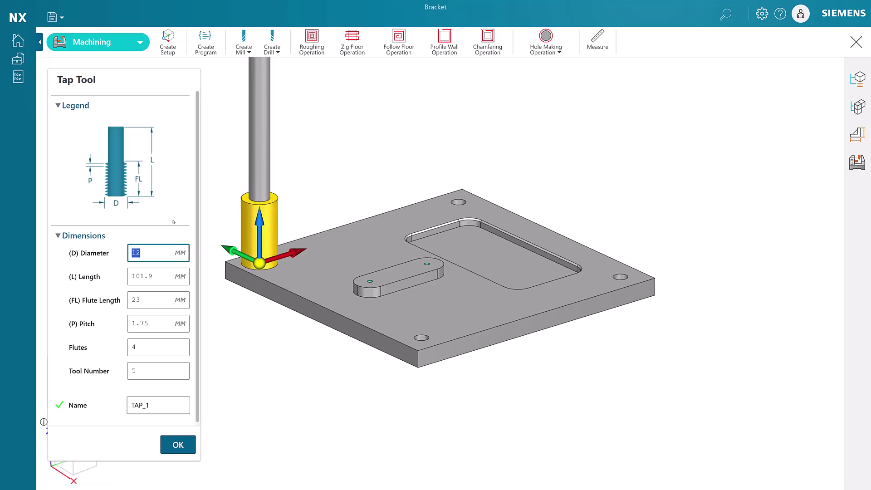
pyautogui.write('2')
pyautogui.press('Tab')
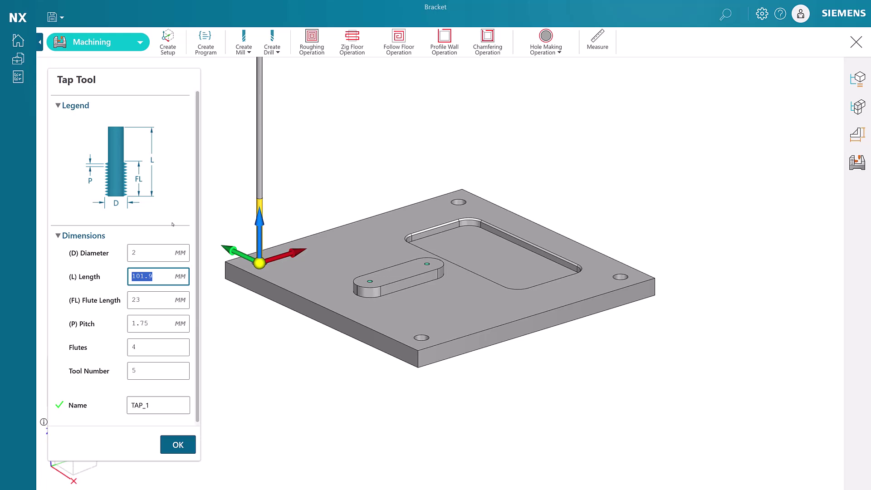
pyautogui.write('50')
pyautogui.press('Tab')
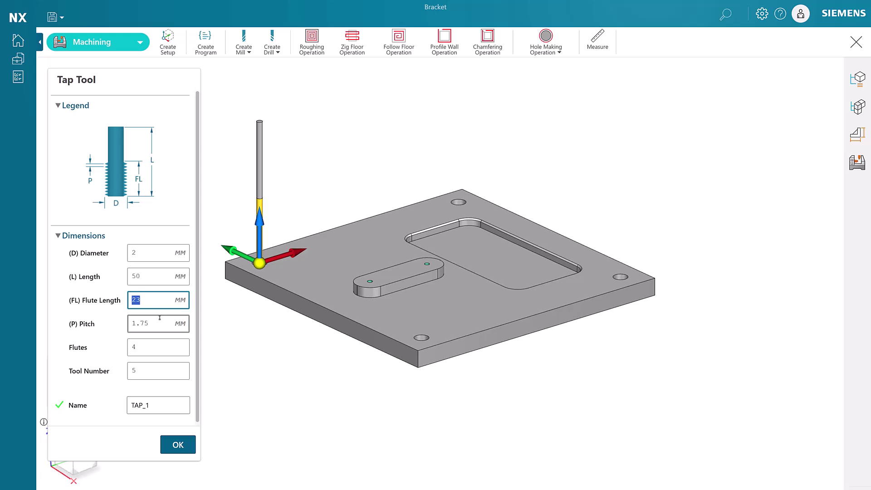
pyautogui.press('Tab')
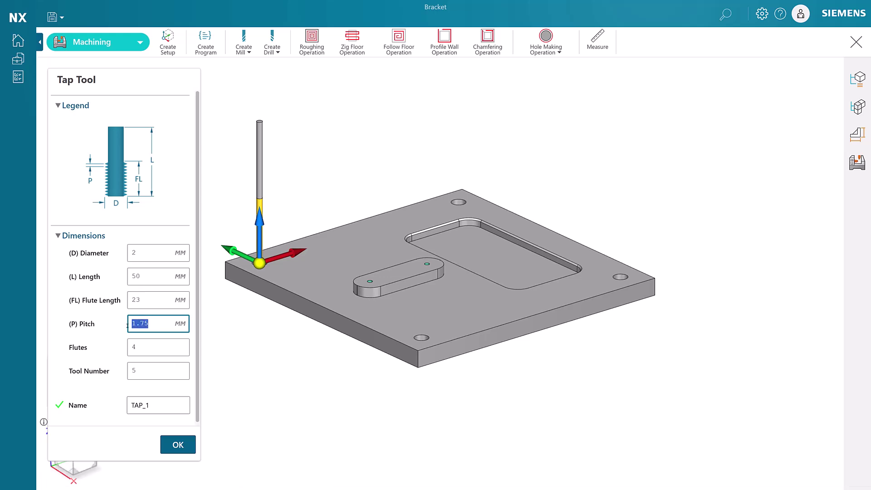
pyautogui.write('.35')
pyautogui.press('Tab')
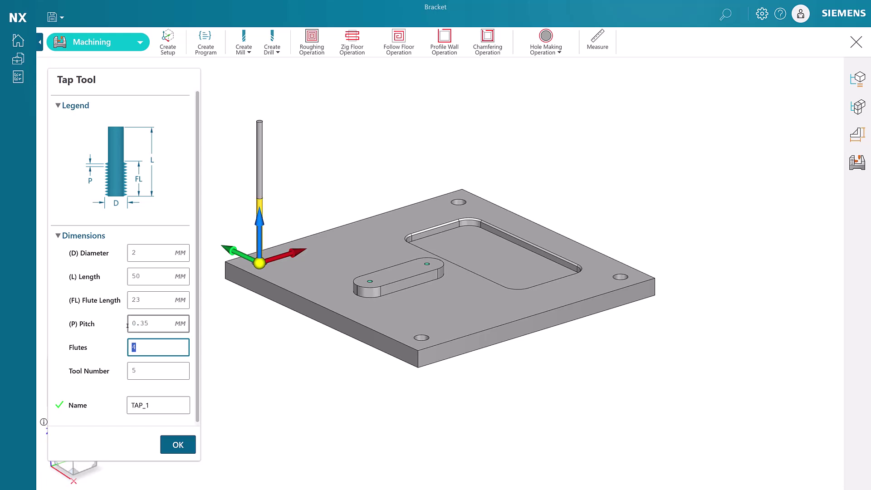
# Name the tap 2X.35TAP and confirm it.
pyautogui.click(129, 405)
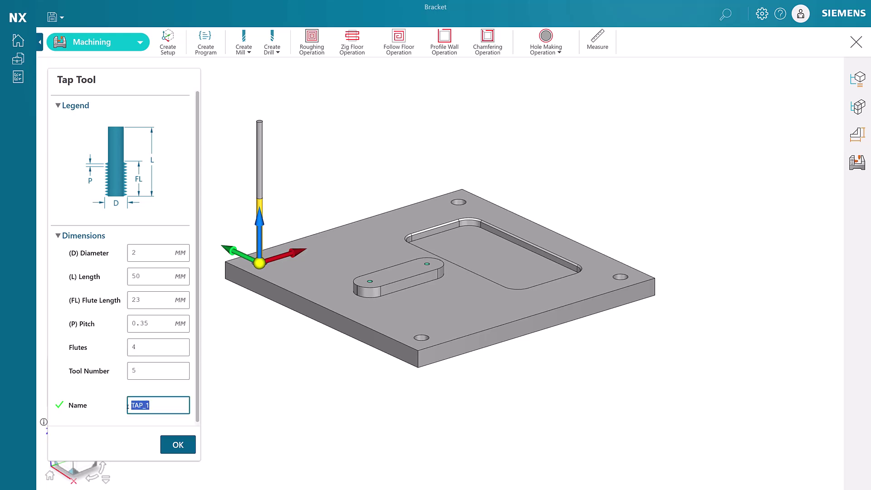
pyautogui.write('2X.35TAP')
pyautogui.click(172, 443)
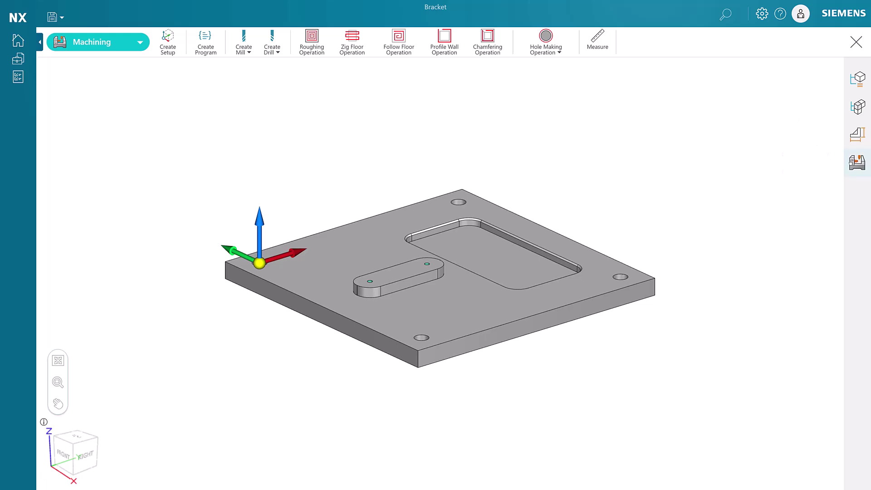
# Show the CAM Navigator listing PROGRAM_1 under BRACKET and tools T1 to T5.
pyautogui.click(851, 161)
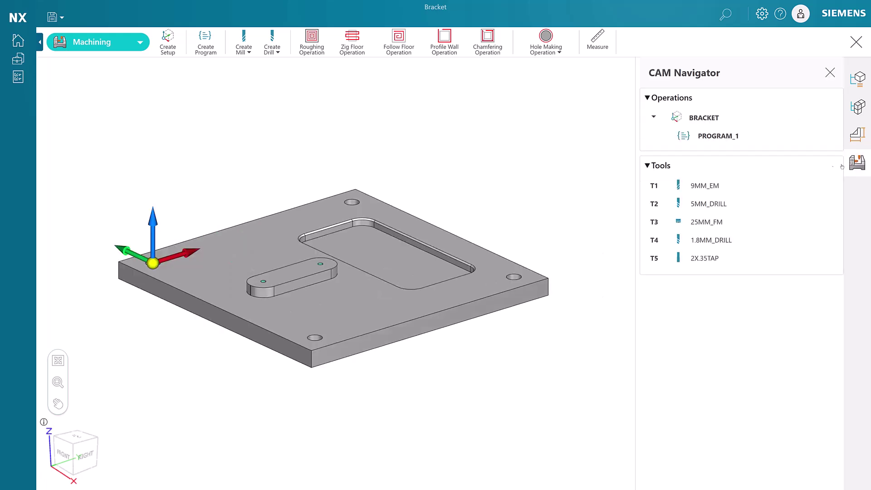